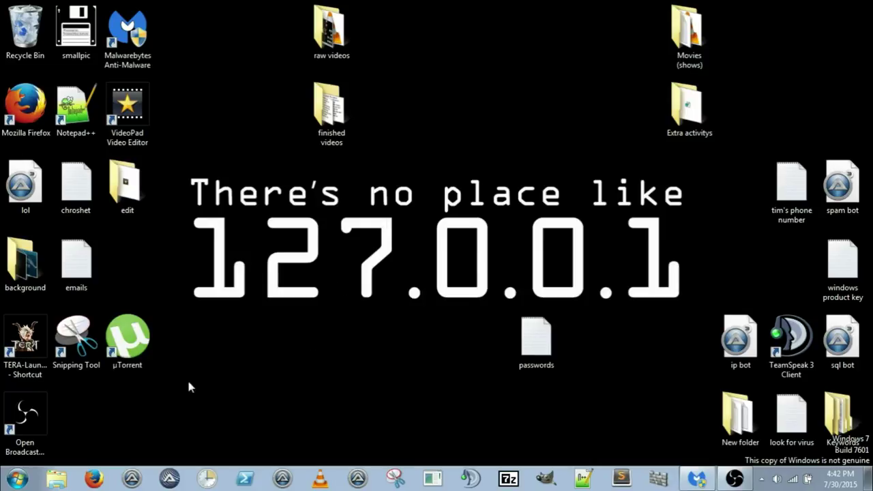
click(94, 479)
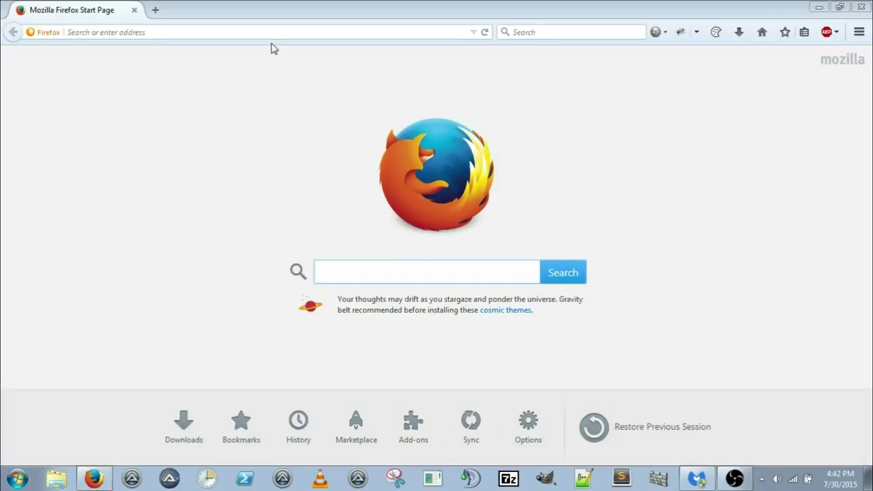
click(269, 32)
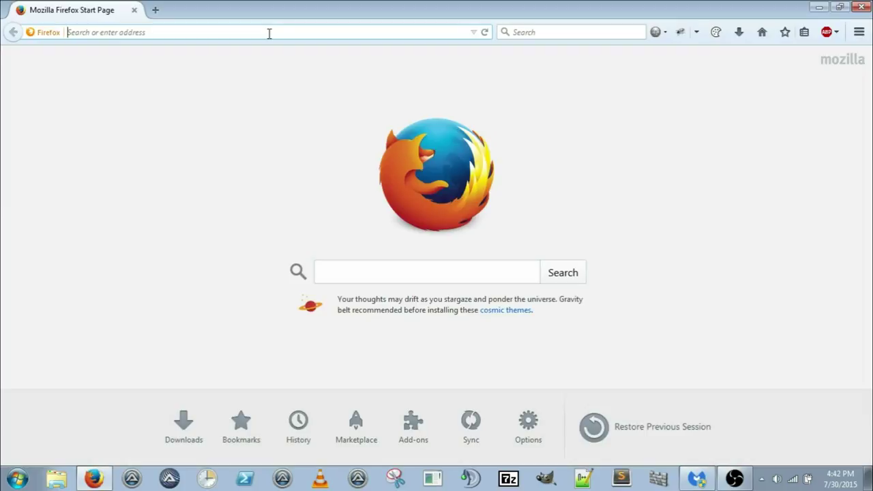
text(www.hackthissite.org)
key(Return)
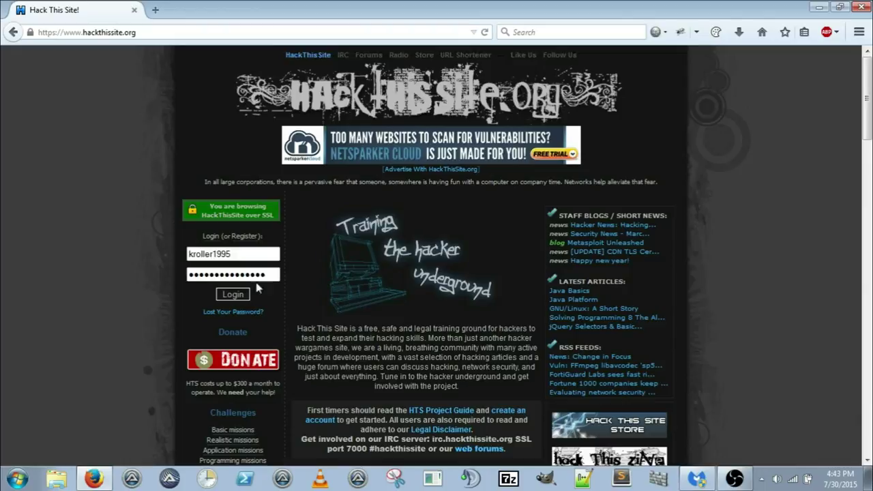
Step: Log in with the saved credentials and open Basic 5 from the Basic missions list
click(234, 298)
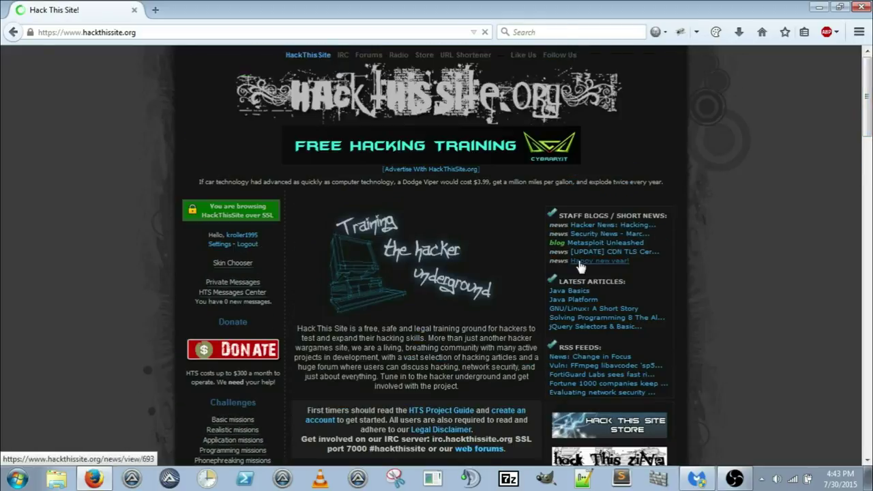
click(231, 420)
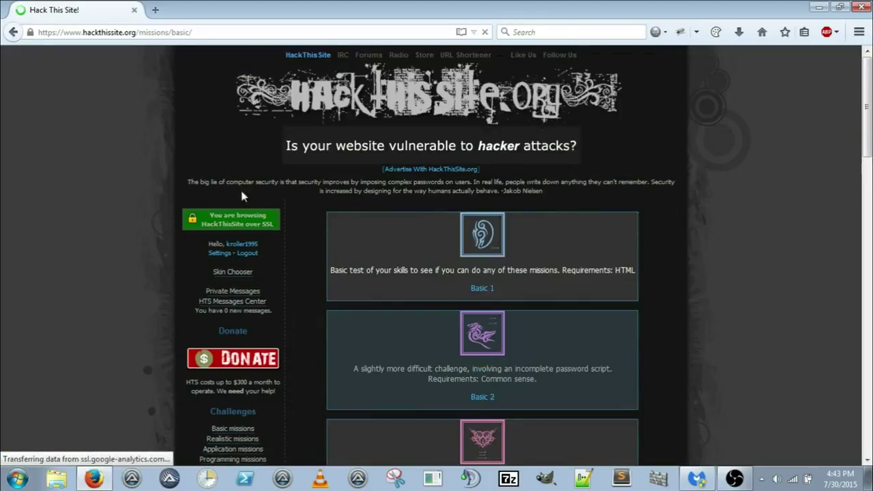
drag(867, 114, 867, 223)
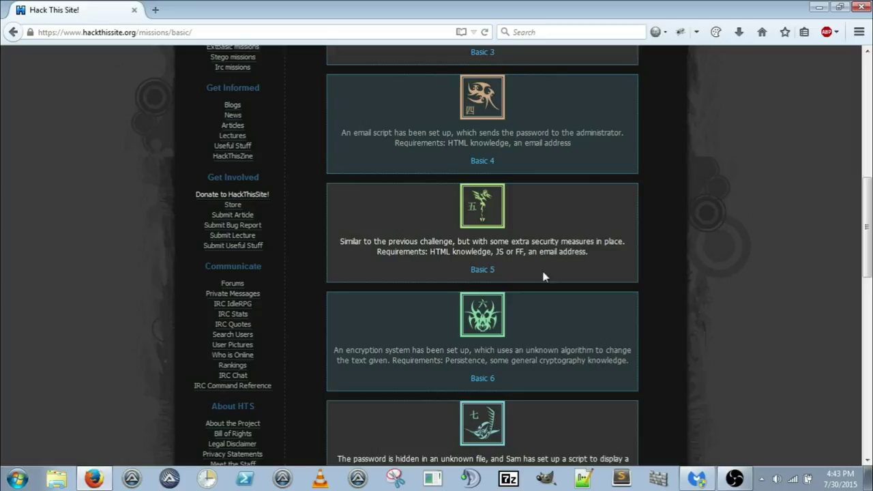
click(474, 270)
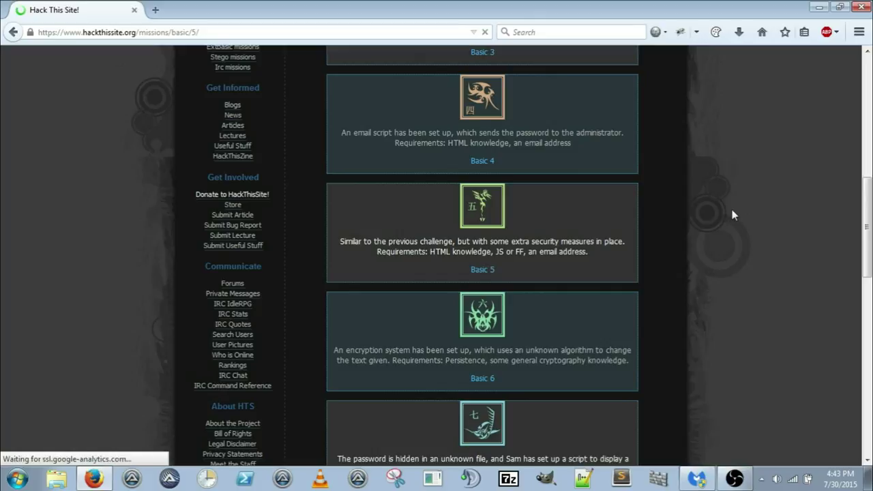
Step: Clear the saved password from the Level 5 Password field
scroll(613, 300, down, 3)
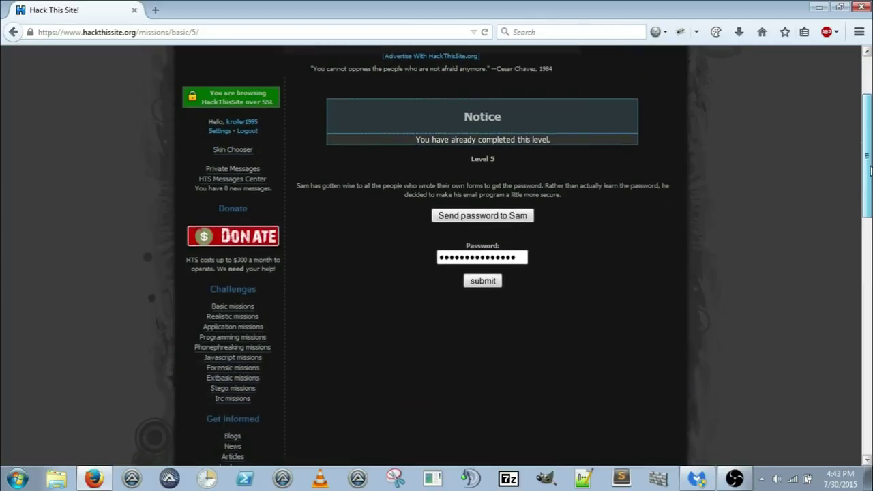
drag(522, 257, 439, 265)
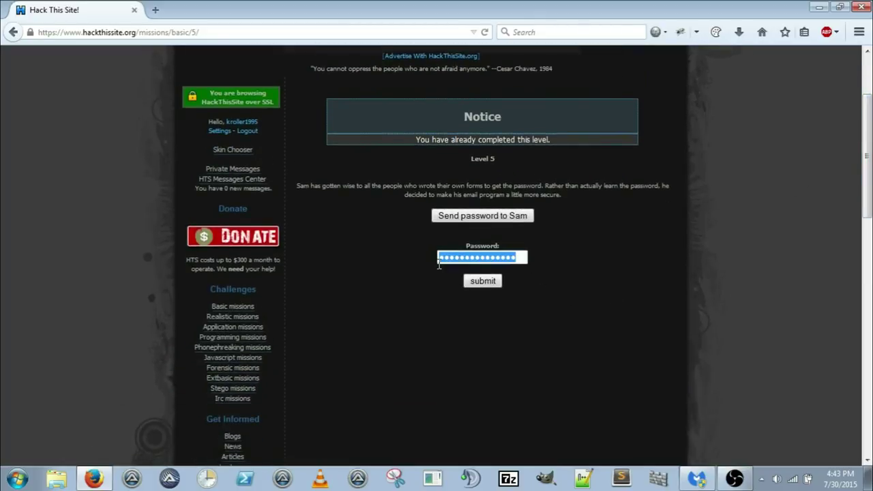
key(BackSpace)
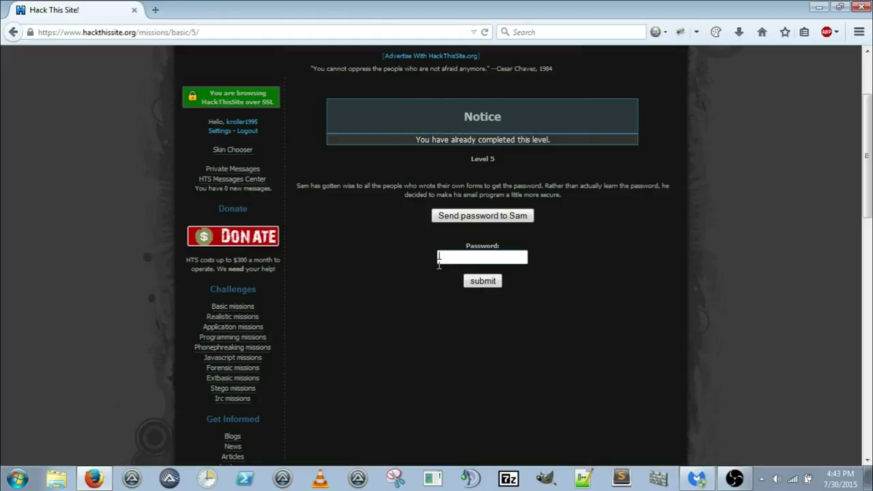
click(438, 261)
Step: Inspect the Send password to Sam button's markup from its context menu
right_click(465, 215)
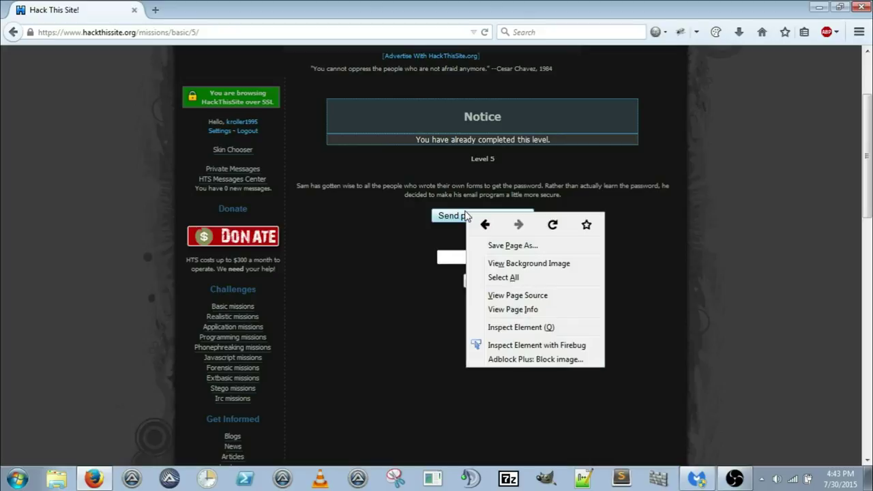
click(404, 314)
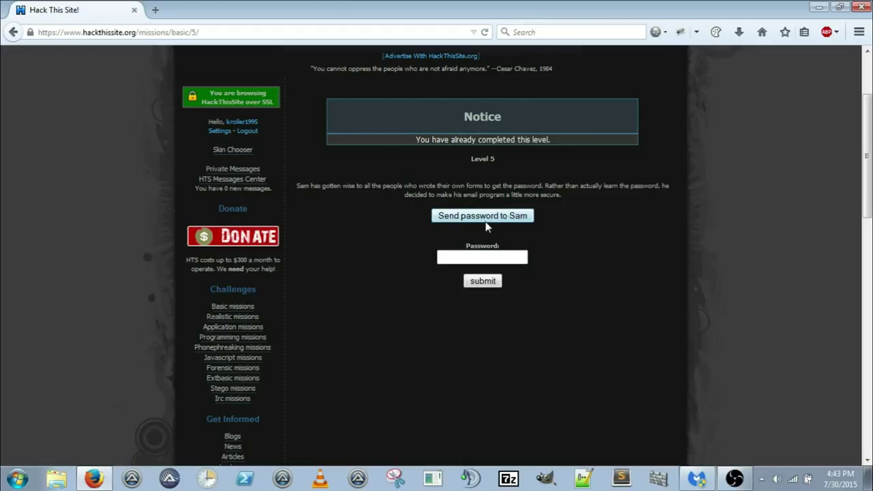
right_click(485, 220)
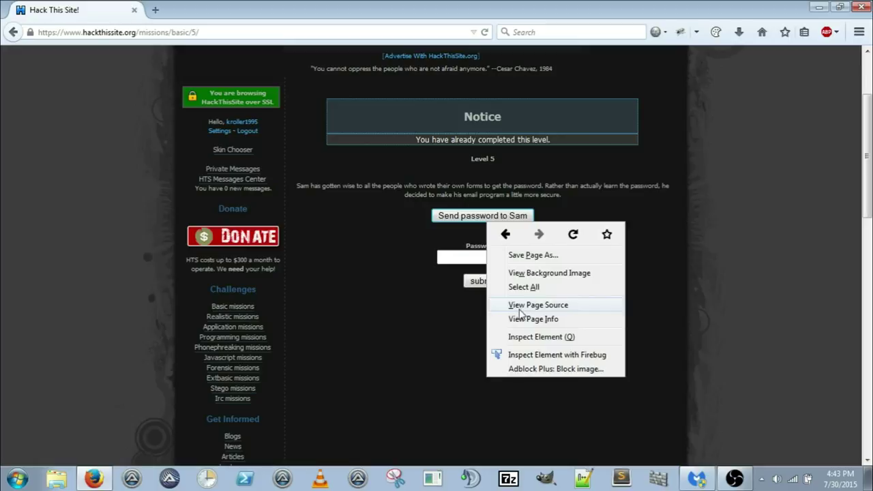
click(520, 337)
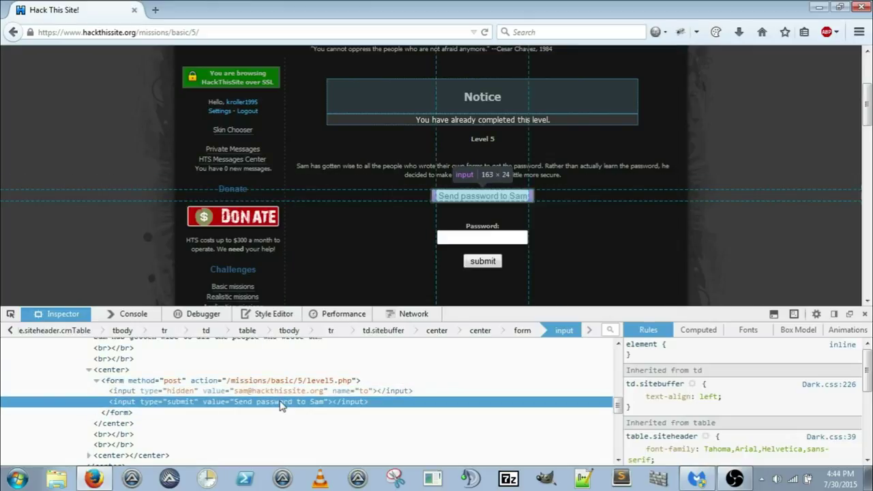
Step: Start editing the hidden input's recipient e-mail value in the Inspector
double_click(325, 392)
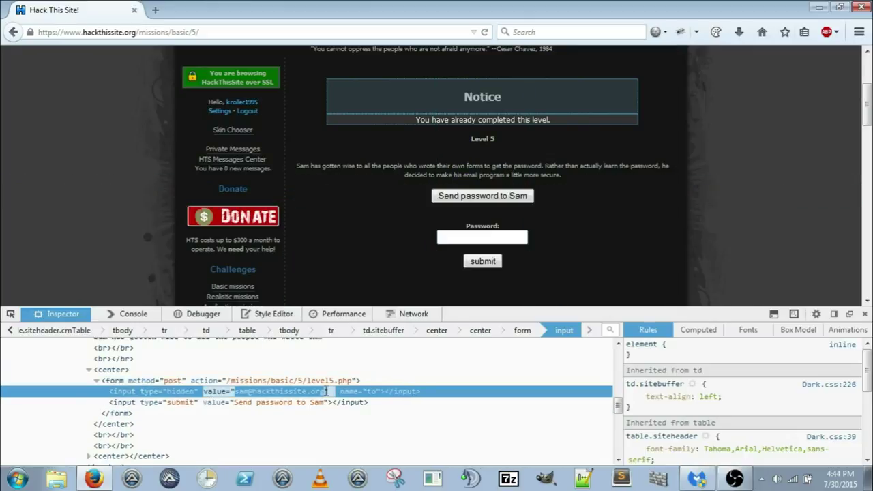
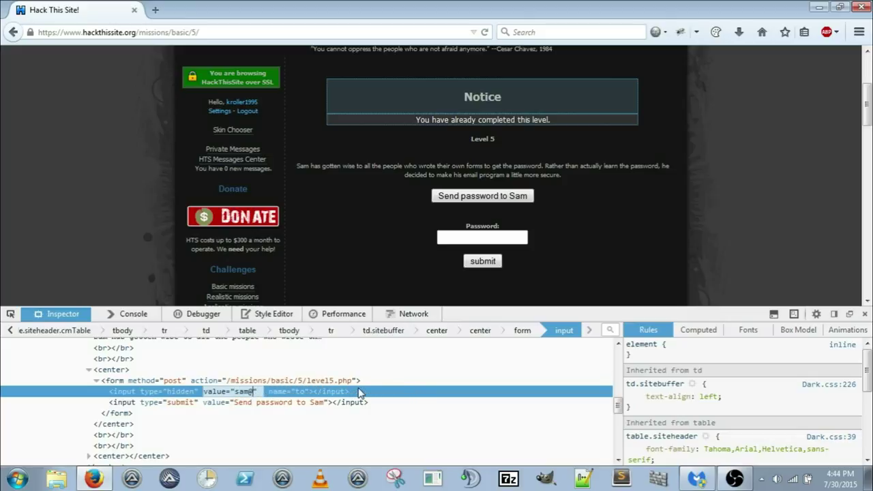
Step: Erase Sam's e-mail address from the hidden "to" input's value attribute
key(BackSpace)
key(BackSpace)
key(BackSpace)
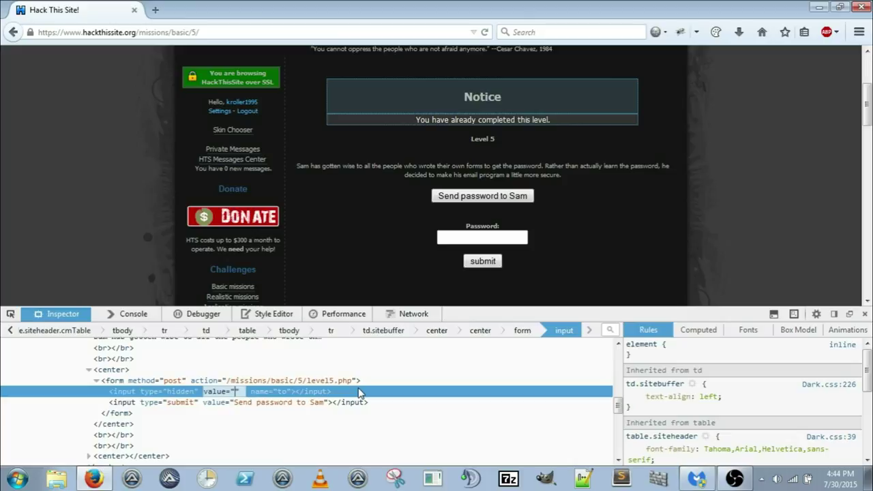
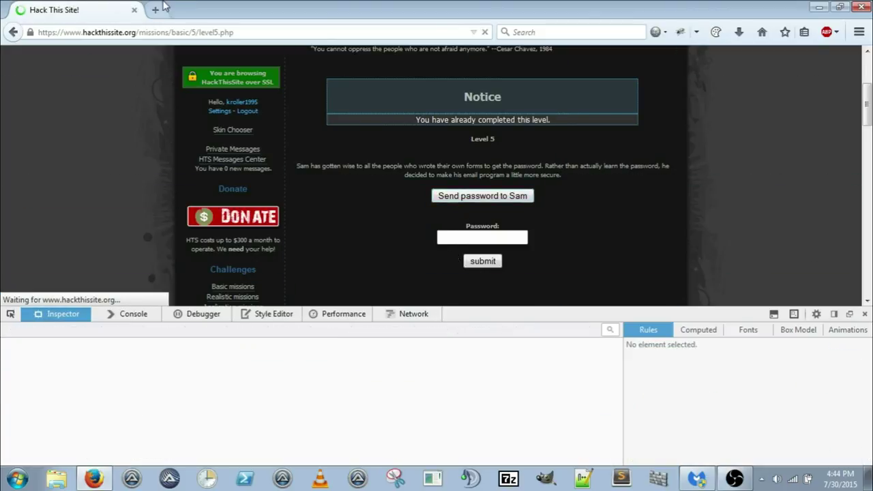
Step: Send the password reminder to Sam and load Gmail in a new tab
click(156, 8)
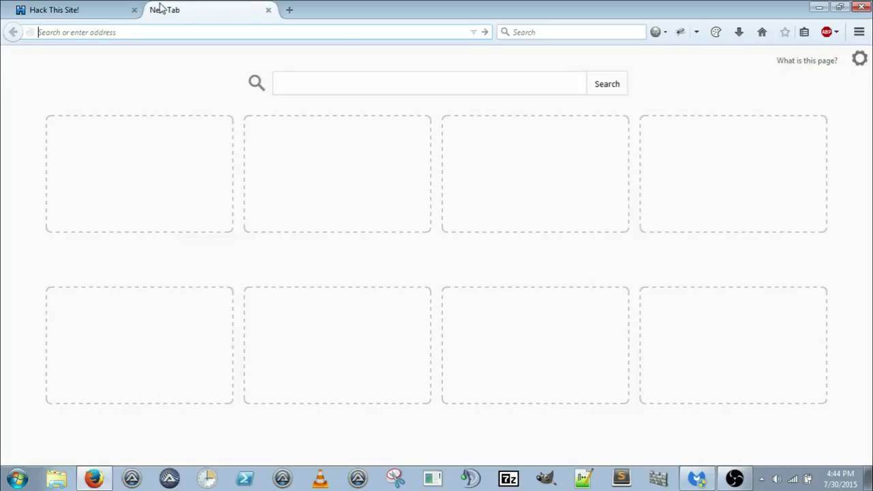
text(gm)
key(Return)
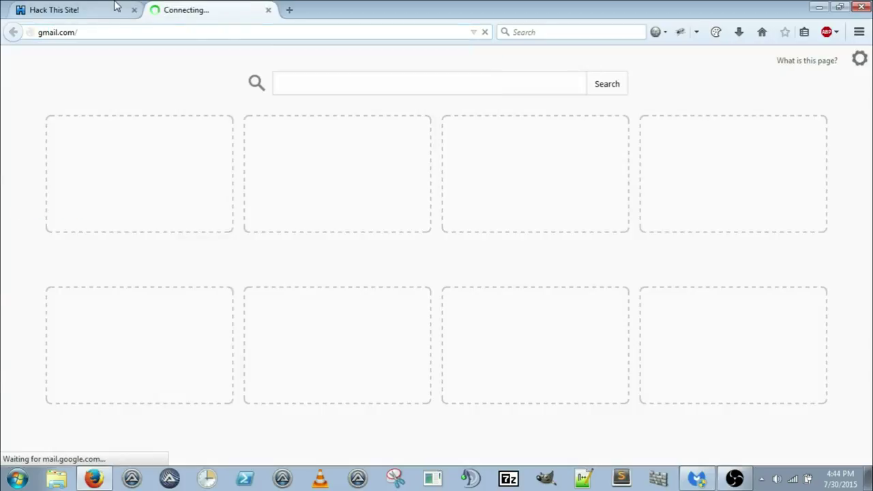
click(116, 7)
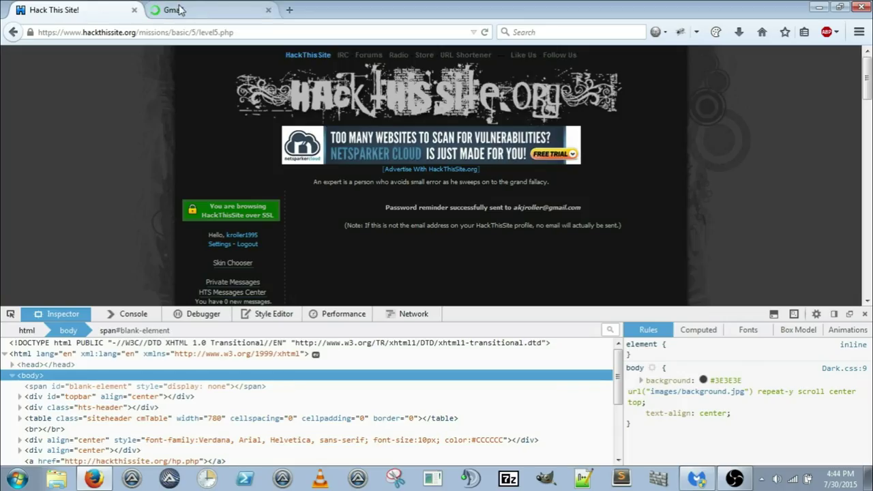
click(185, 11)
Step: Copy the password from the reminder email and close the Gmail tab
click(207, 153)
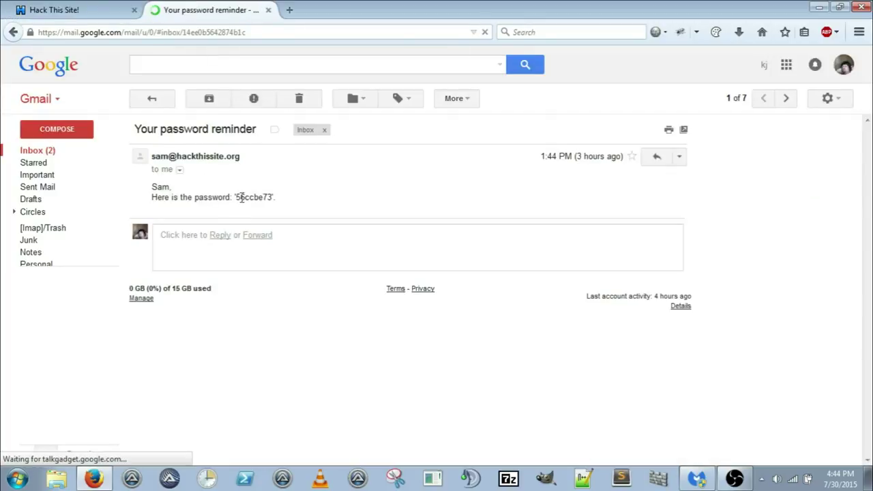
drag(235, 197, 270, 199)
right_click(271, 199)
click(289, 212)
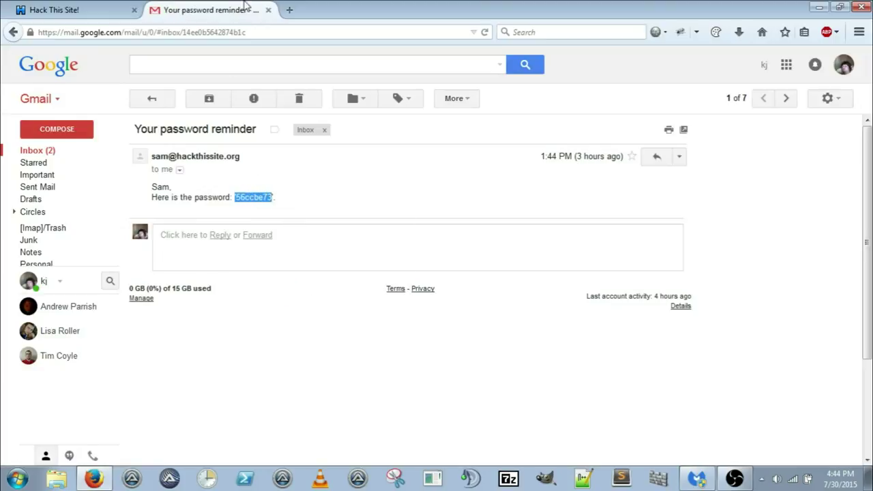
click(268, 10)
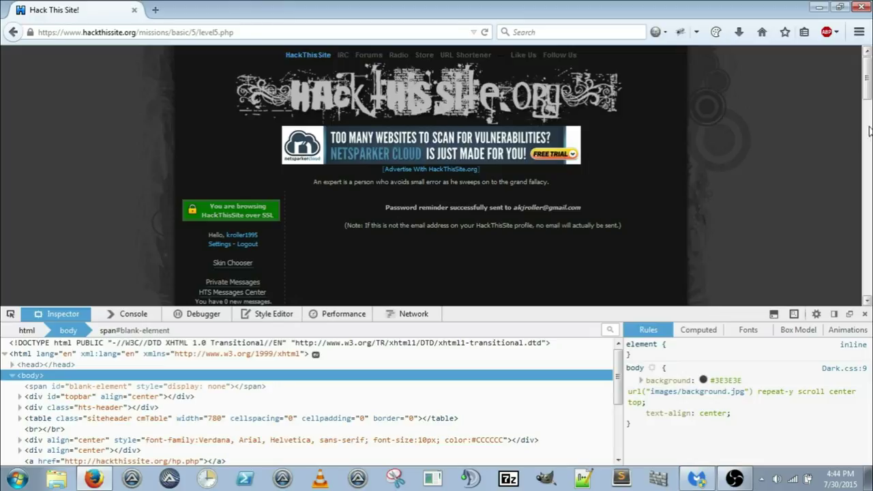
Step: Return to the Level 5 page, close developer tools, and select the Password field text
scroll(866, 99, down, 2)
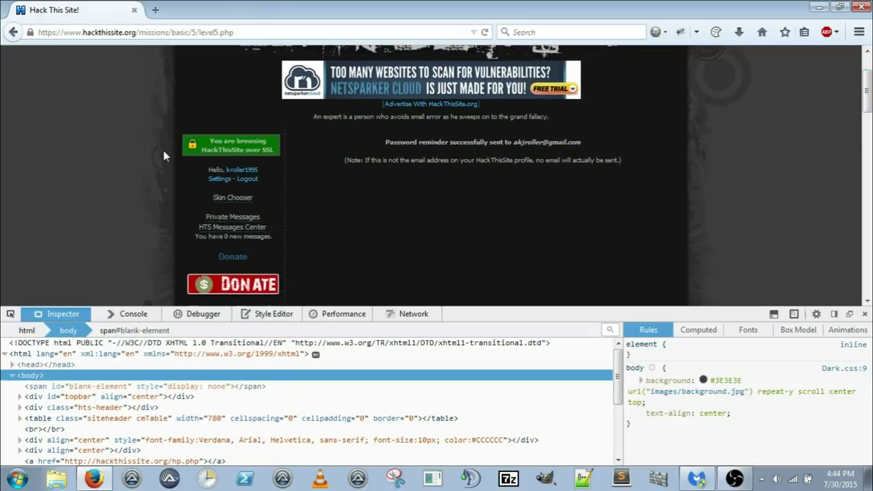
click(13, 32)
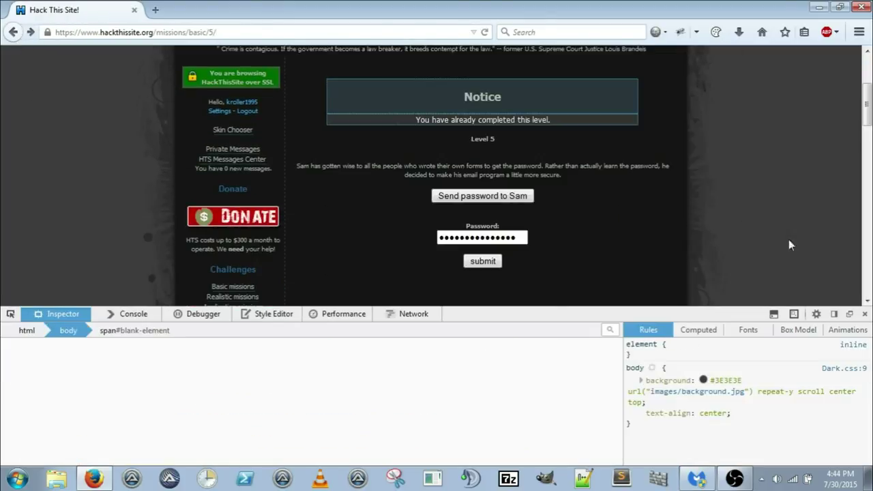
click(864, 316)
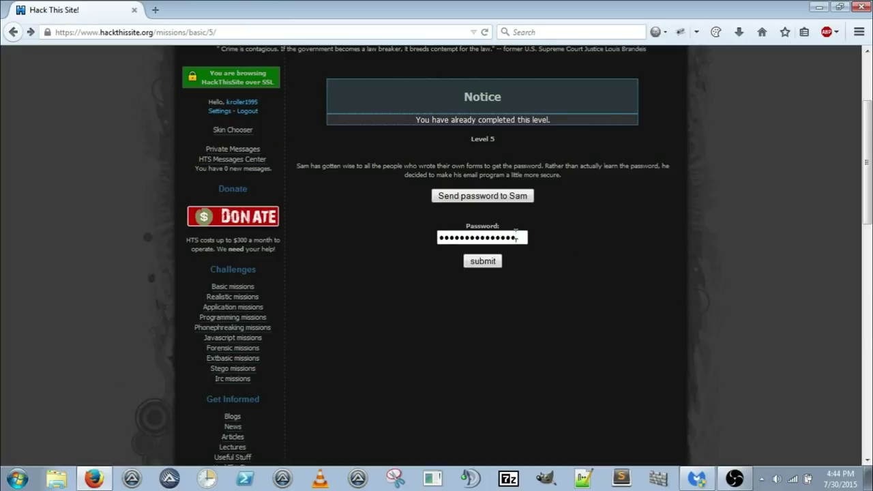
drag(516, 234, 417, 237)
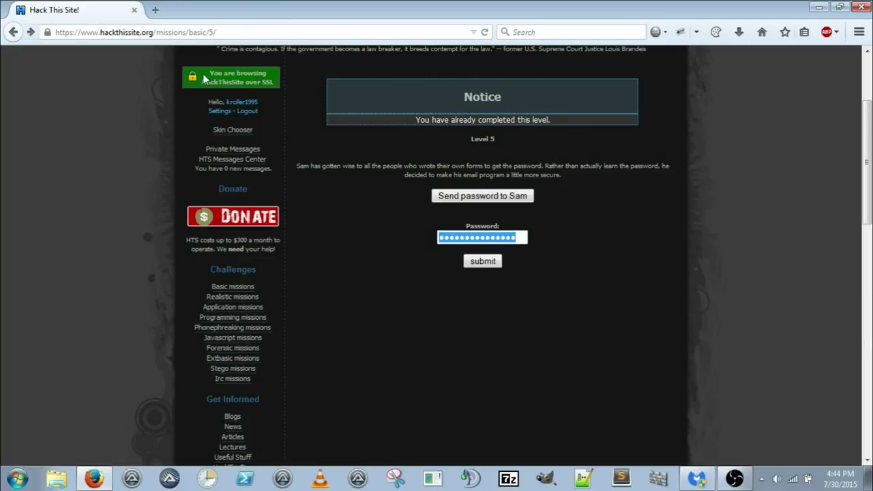
Step: Take the password again from the Gmail reminder, paste it into the field and submit
click(154, 10)
text(gmail.com/)
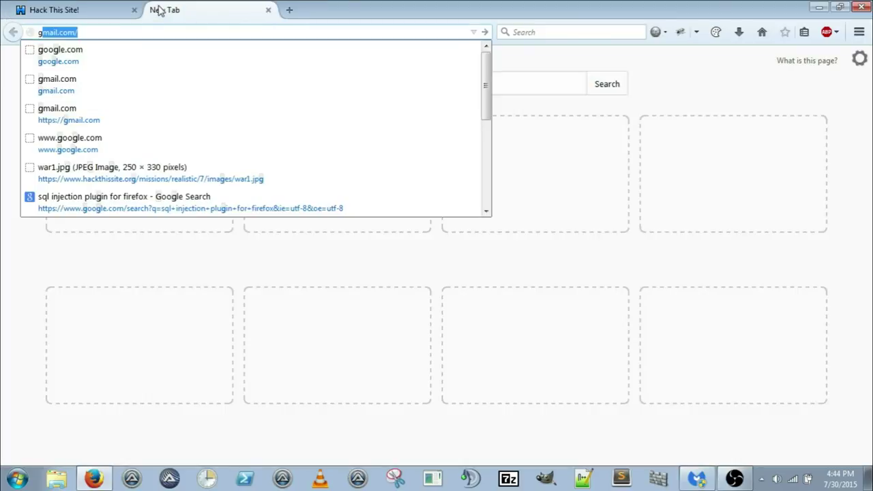
key(Return)
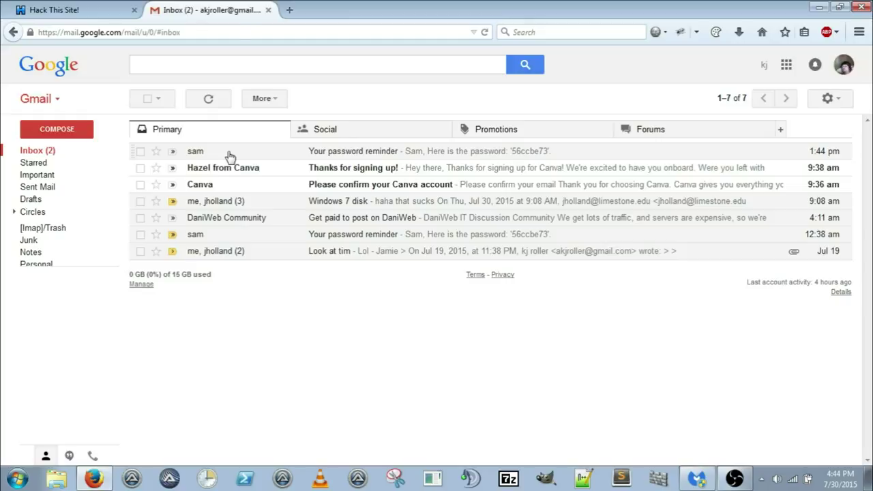
click(227, 157)
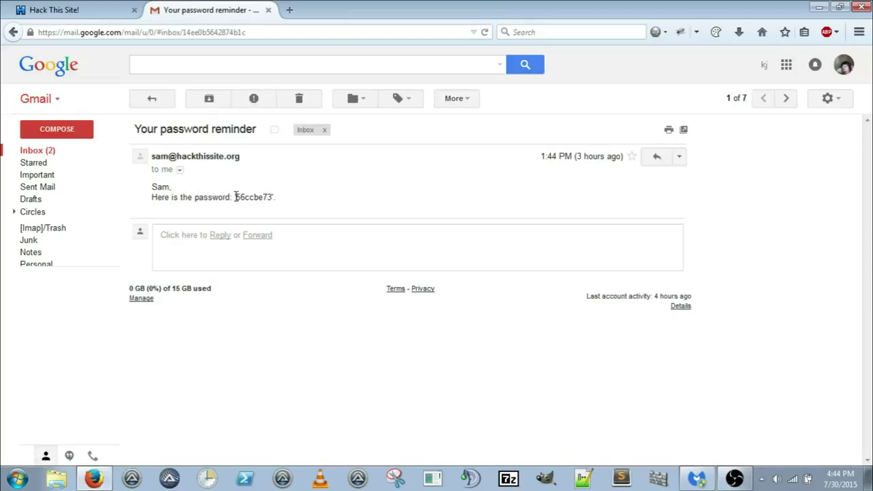
double_click(247, 197)
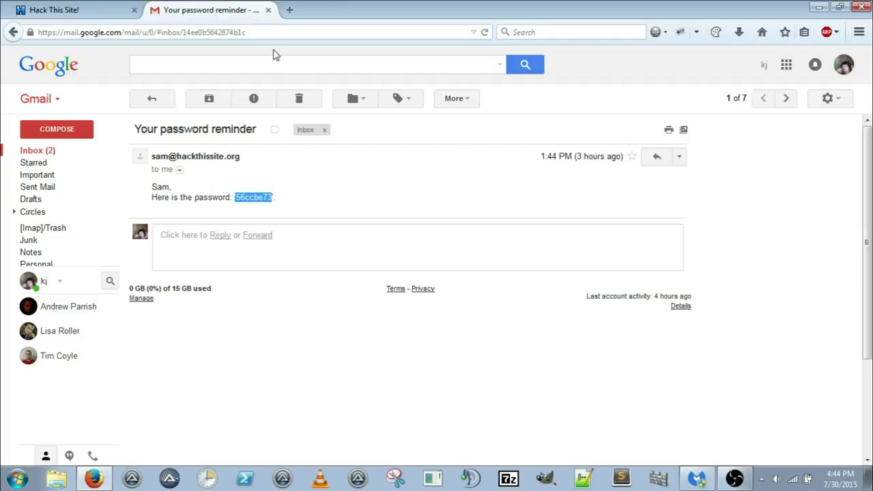
click(267, 10)
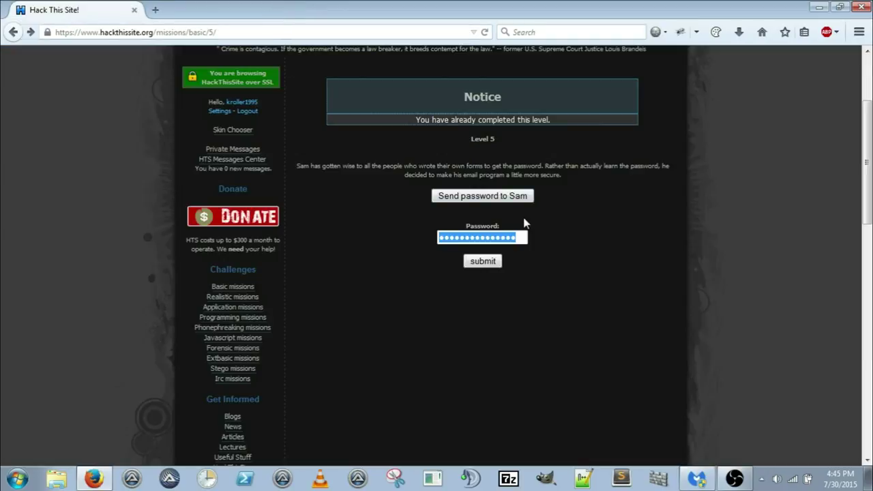
key(ctrl+v)
click(491, 264)
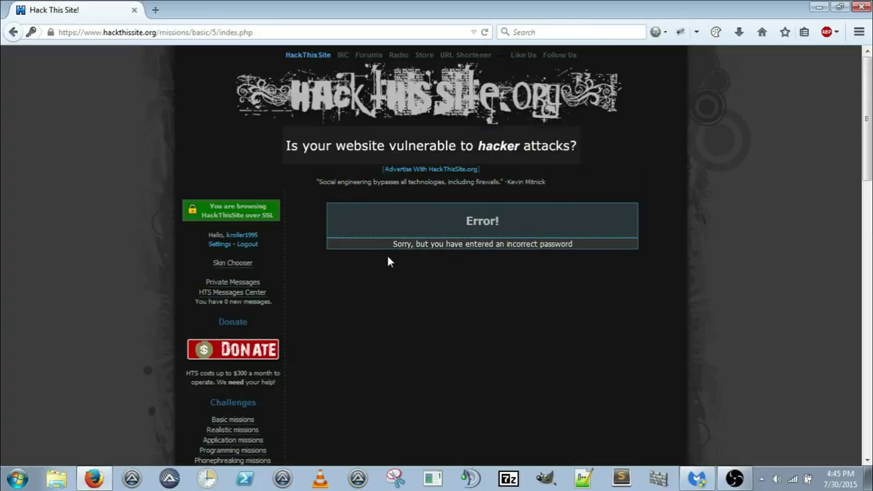
Step: Go back and select the password in the newest Gmail reminder email
click(10, 35)
click(155, 9)
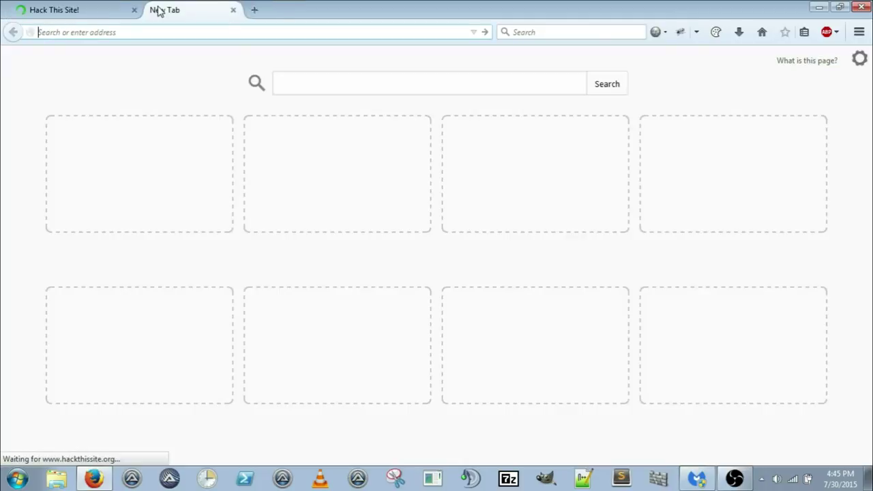
text(gmail.com/)
key(Return)
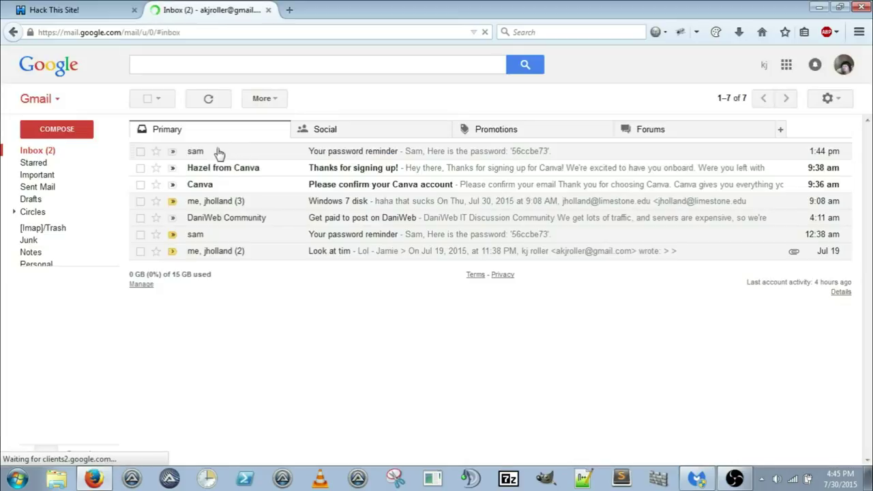
click(264, 150)
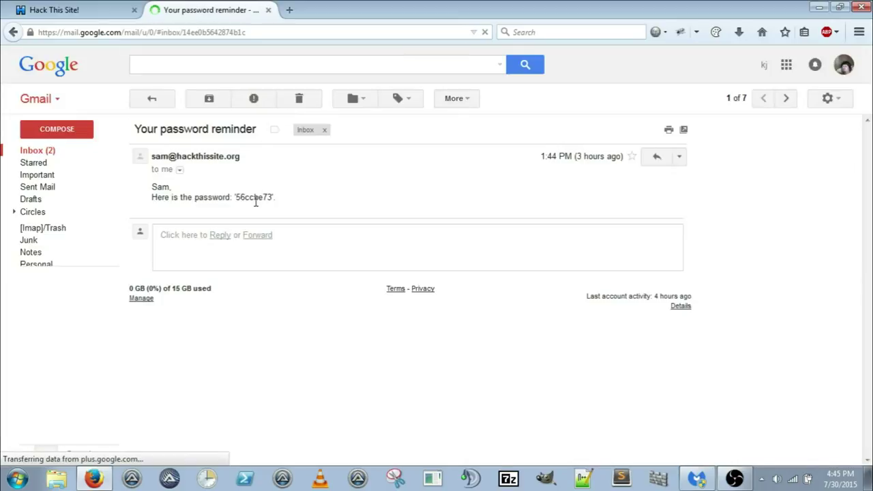
drag(272, 197, 237, 197)
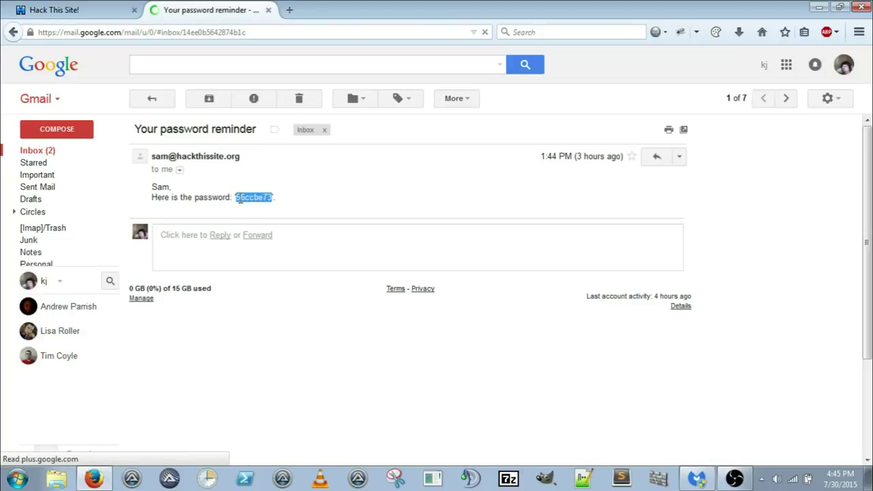
Step: Paste the password into the Level 5 Password field and submit it
click(118, 14)
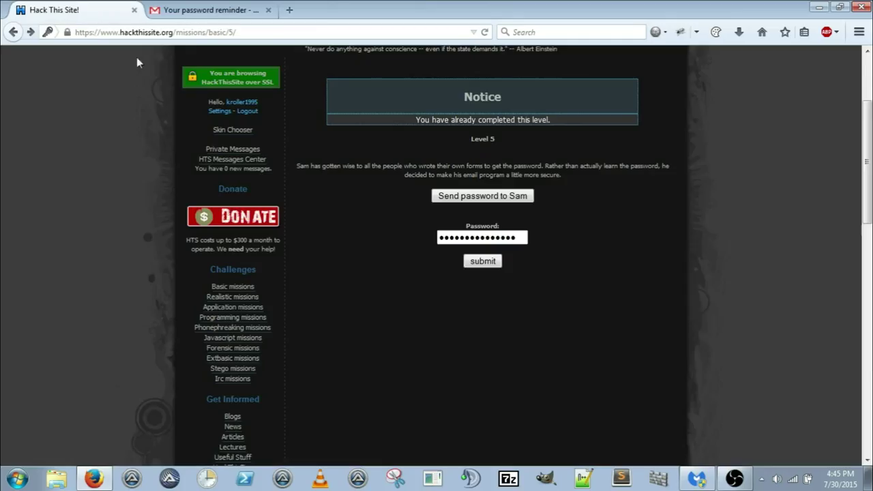
drag(530, 237, 386, 236)
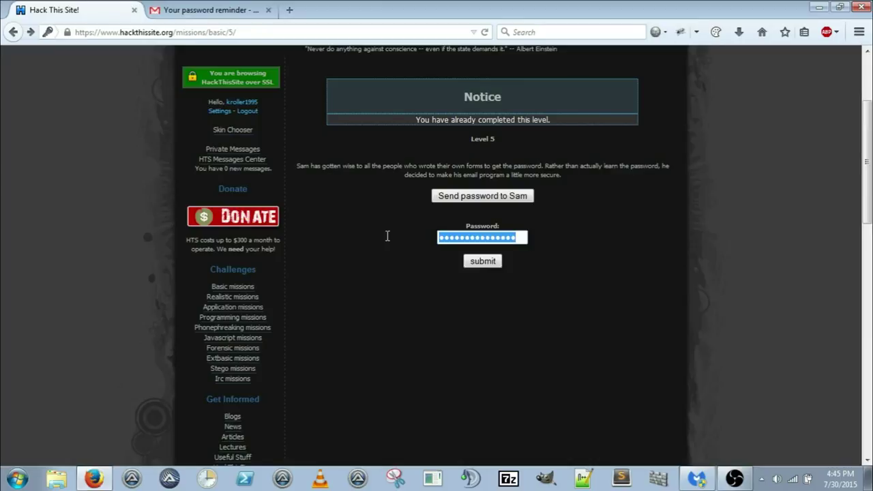
key(ctrl+v)
key(Tab)
key(Return)
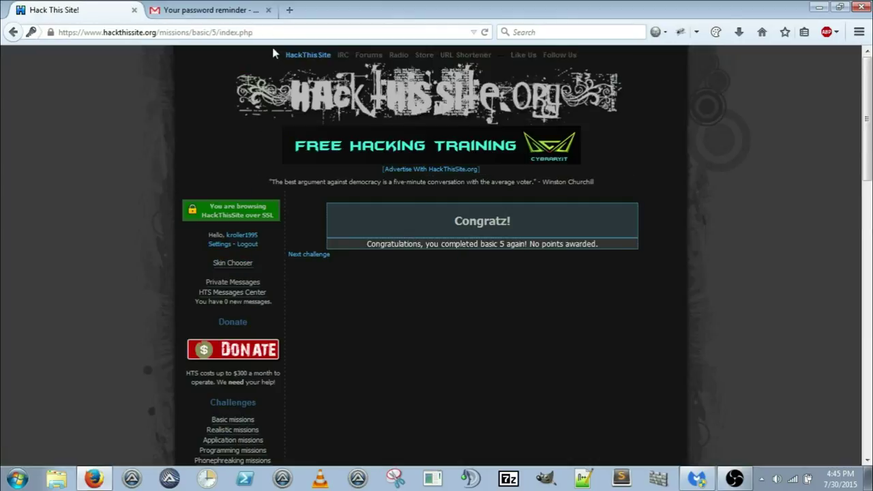
Step: Close Gmail, navigate back to the basic missions list and open the Basic 6 link
click(268, 9)
click(307, 253)
key(alt+Left)
key(alt+Left)
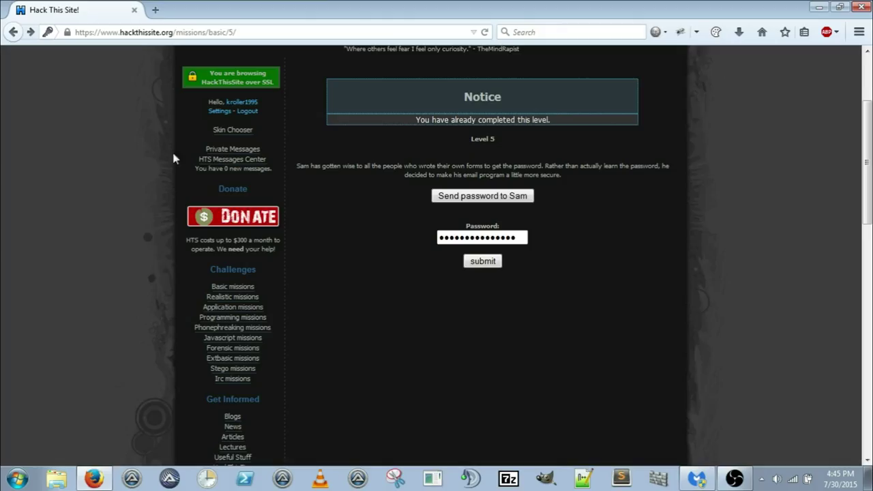
click(16, 32)
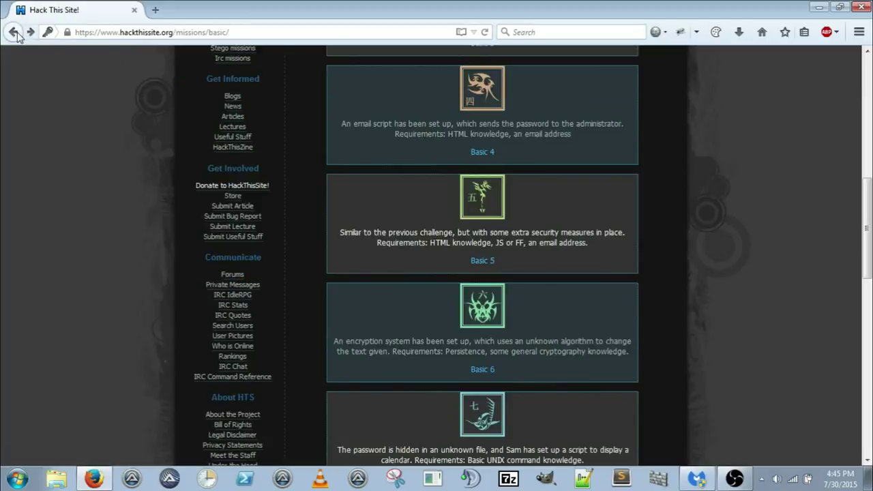
scroll(811, 218, down, 2)
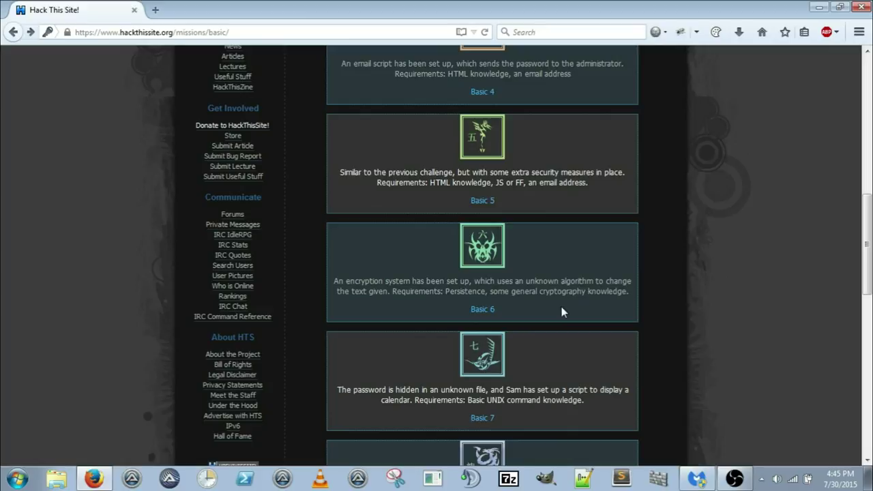
click(492, 312)
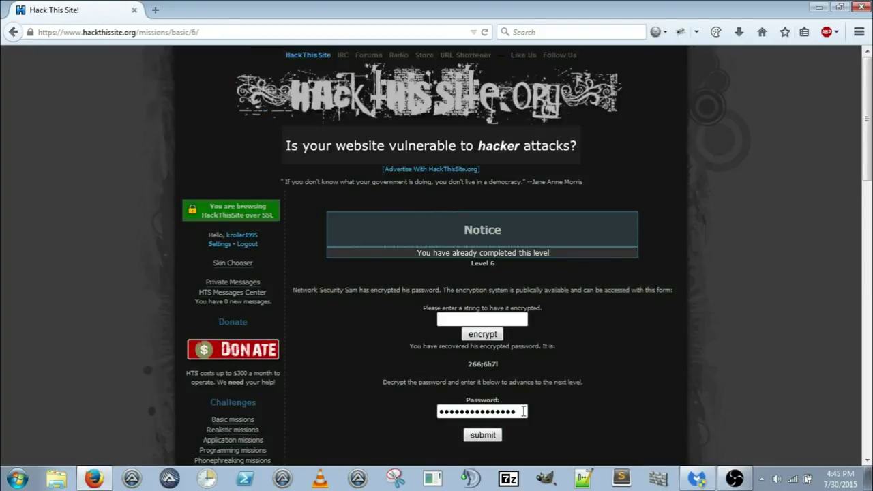
Step: Clear the Level 6 password field and dock the browser on the left half of the screen
drag(523, 411, 439, 413)
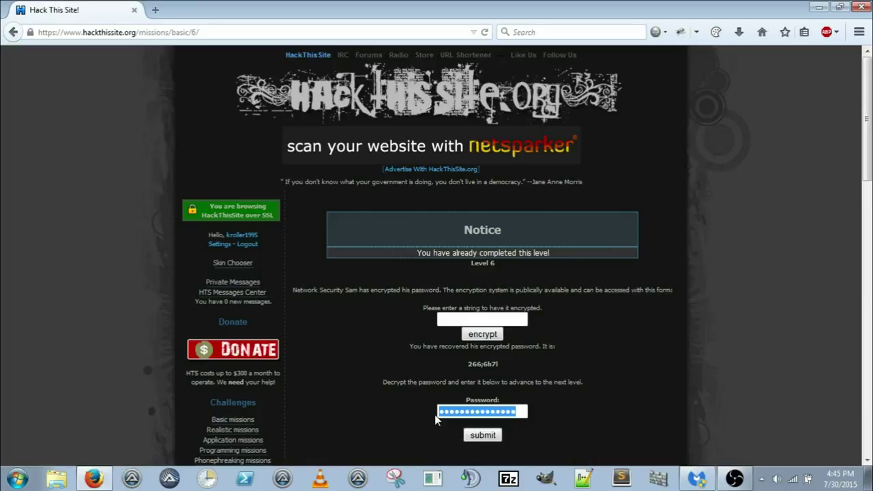
key(BackSpace)
drag(649, 12, 0, 20)
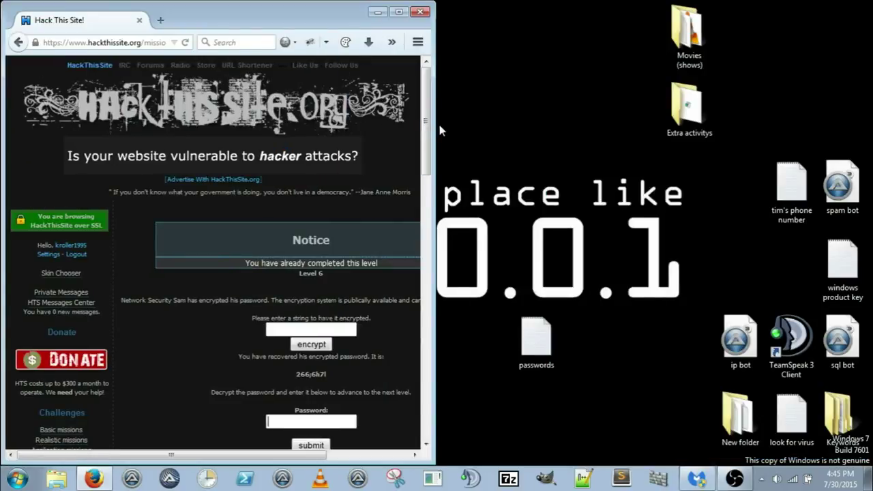
drag(437, 125, 600, 137)
Step: Create a new text document on the desktop and open it in Notepad
right_click(717, 201)
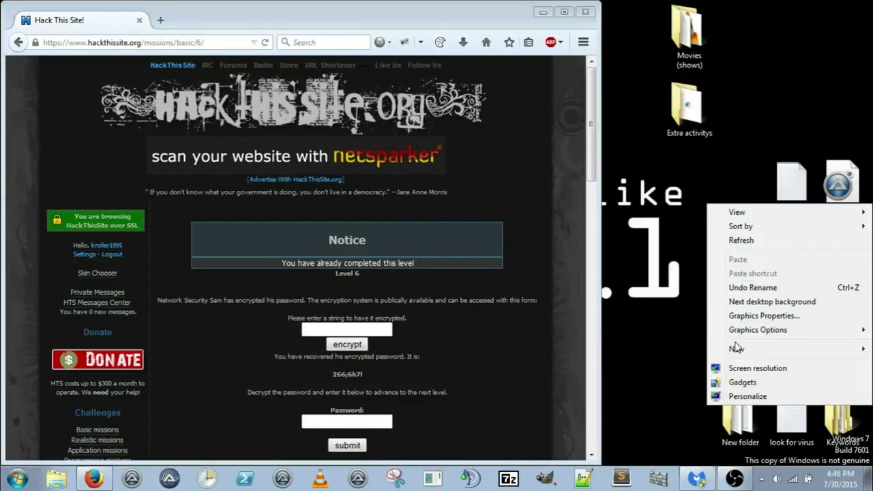
mouse_move(736, 349)
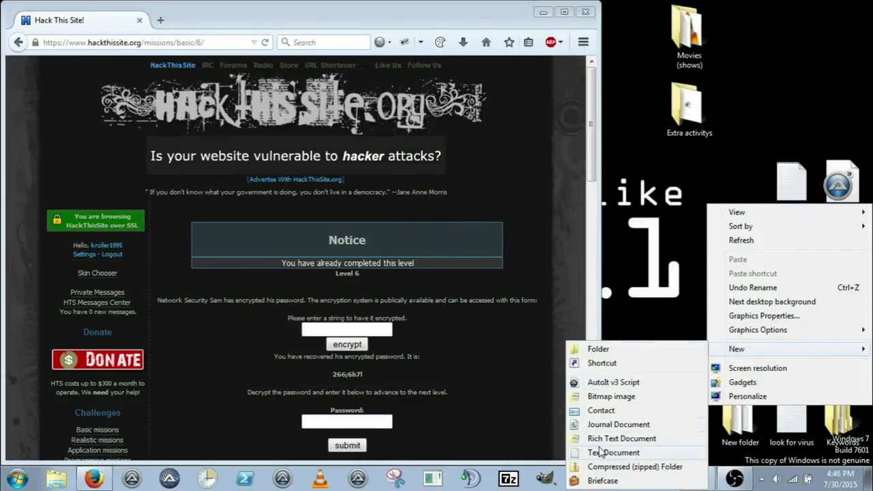
click(607, 452)
double_click(738, 245)
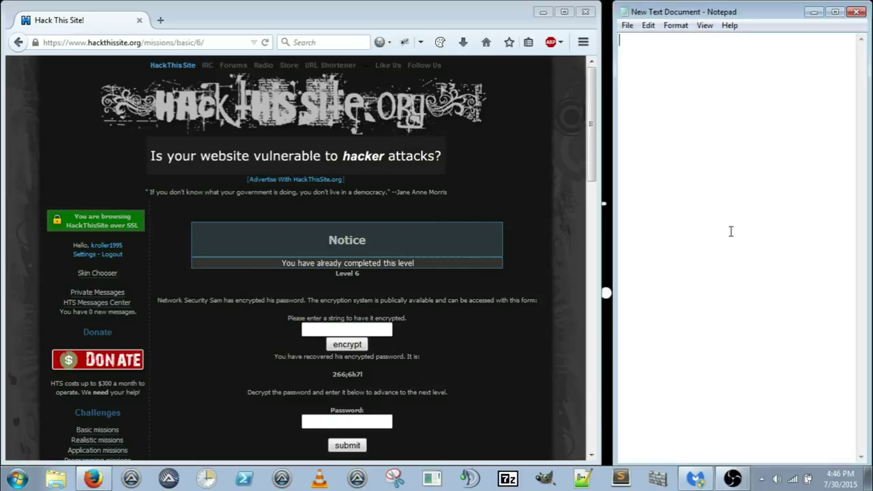
drag(598, 71, 612, 69)
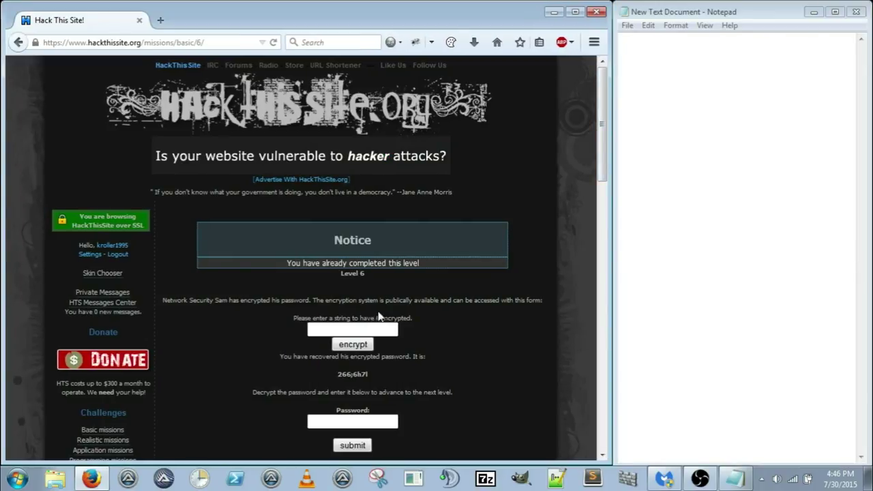
drag(336, 374, 369, 374)
right_click(362, 375)
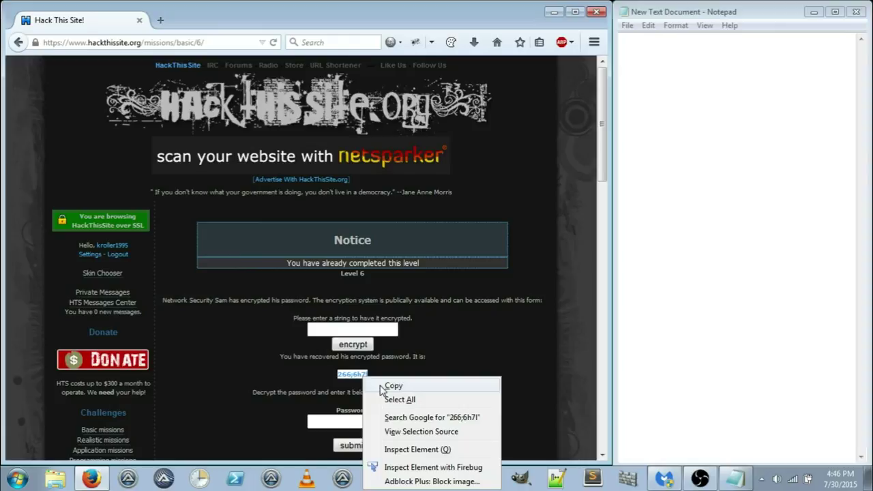
click(390, 386)
click(659, 164)
key(ctrl+v)
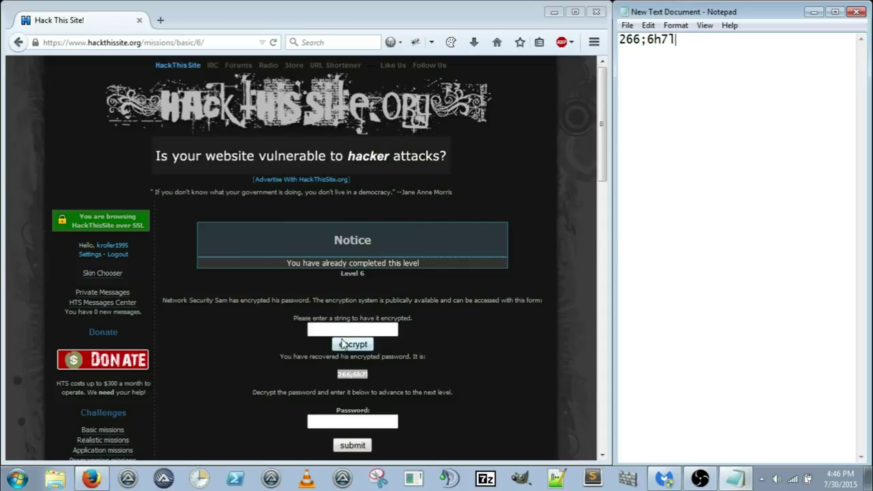
Step: Highlight the instruction line above the encryption form on the mission page
drag(412, 317, 414, 352)
click(276, 326)
click(414, 353)
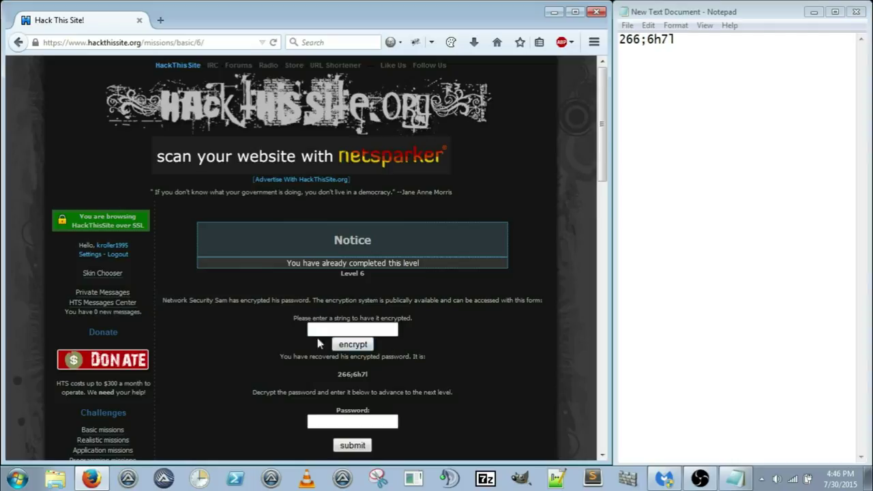
drag(285, 317, 396, 351)
Step: Reload the mission page and open AsciiTable.com in a new tab, keeping Basic 6 open
click(361, 355)
key(F5)
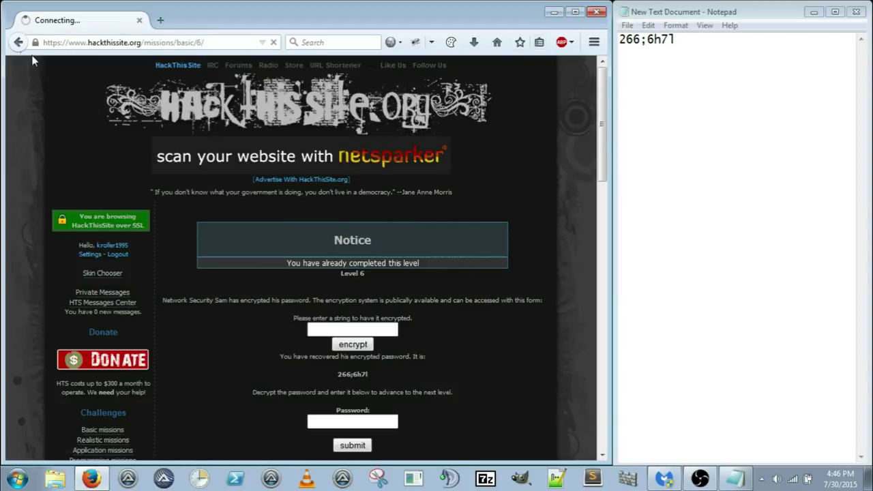
click(160, 20)
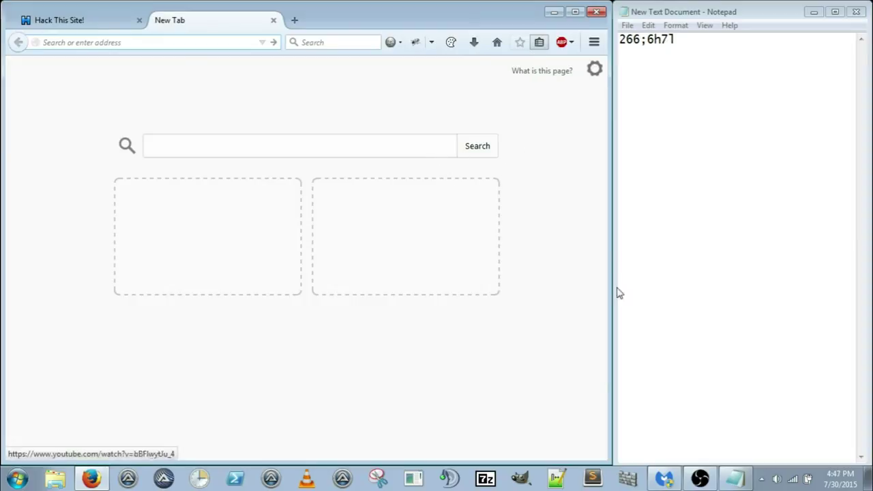
click(596, 440)
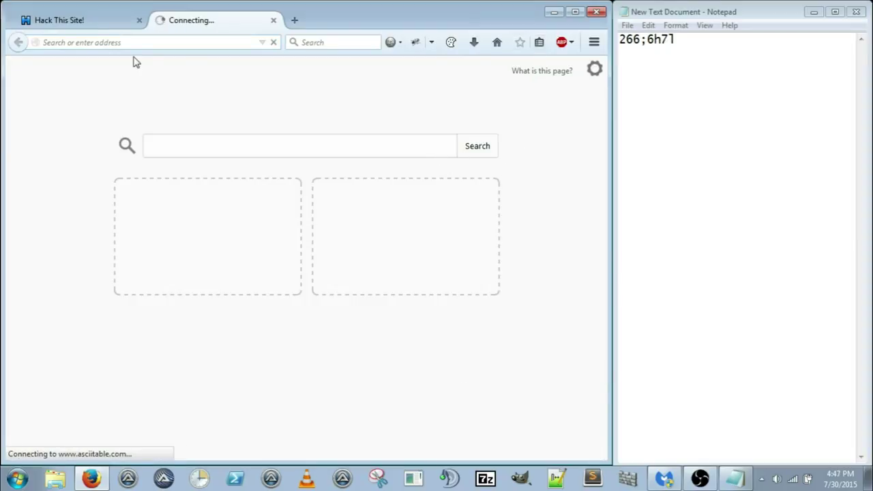
click(99, 22)
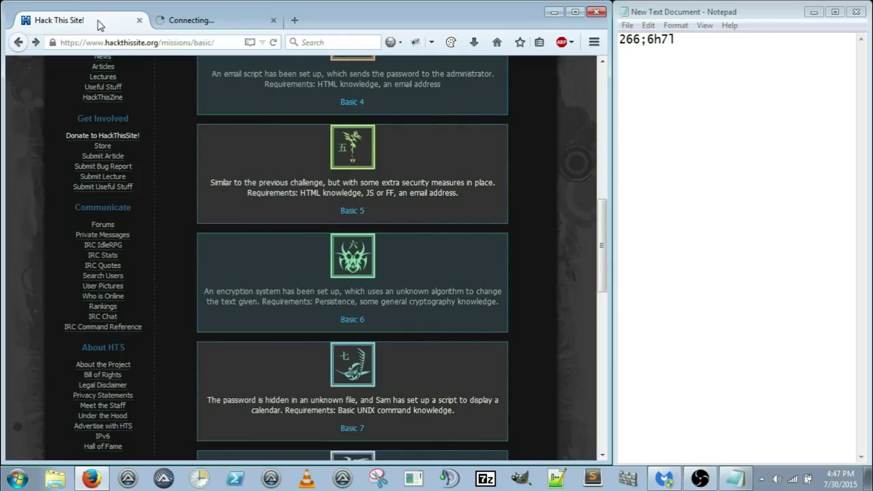
click(349, 320)
click(225, 24)
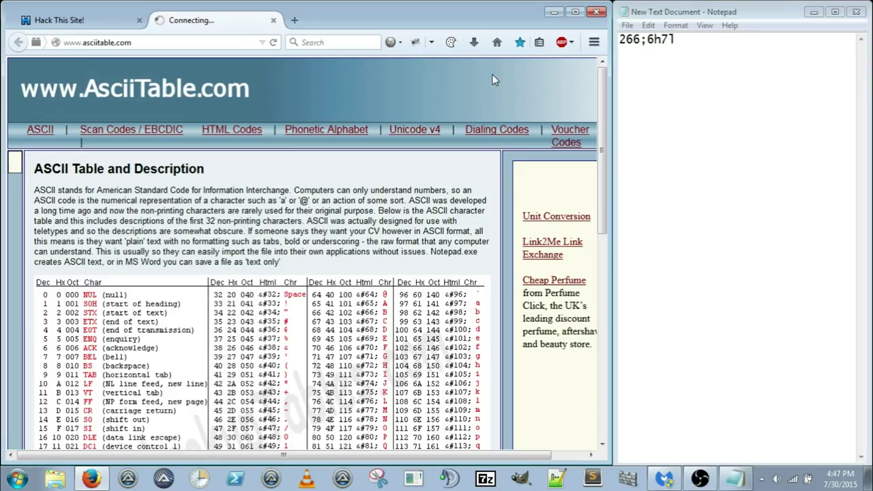
click(713, 38)
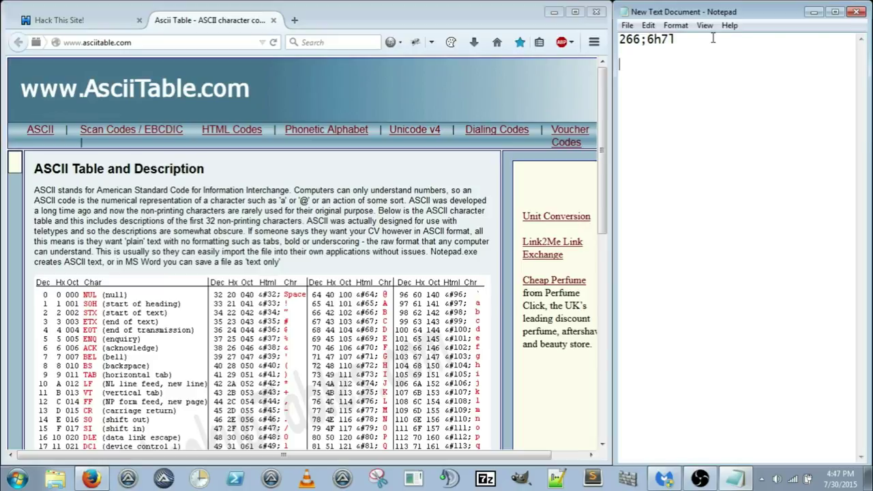
Step: Type the position numbers 0 1 2 3 4 5 6 7 on the line below 266;6h7l
drag(604, 96, 595, 162)
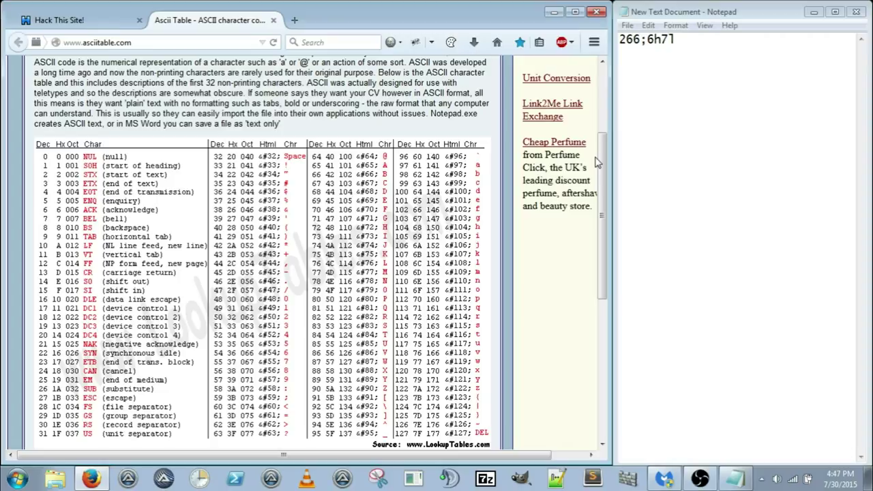
click(665, 140)
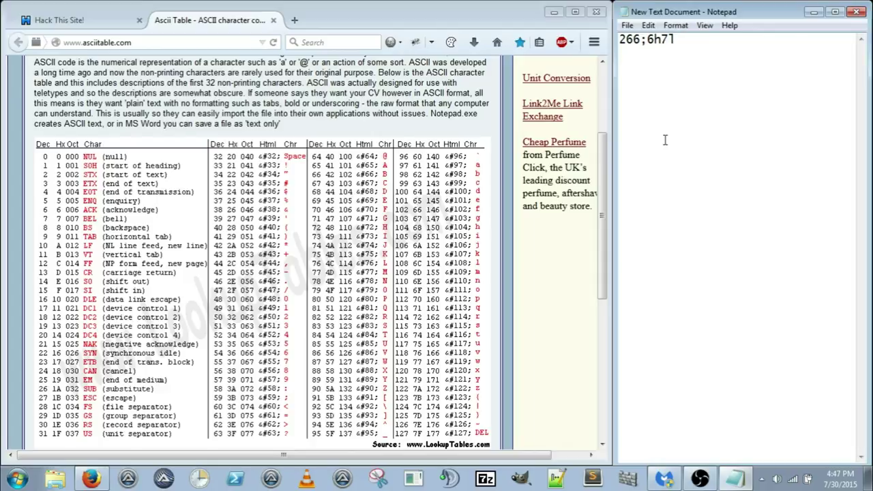
text(0 1 2 3 4 5 6 7)
drag(678, 40, 626, 43)
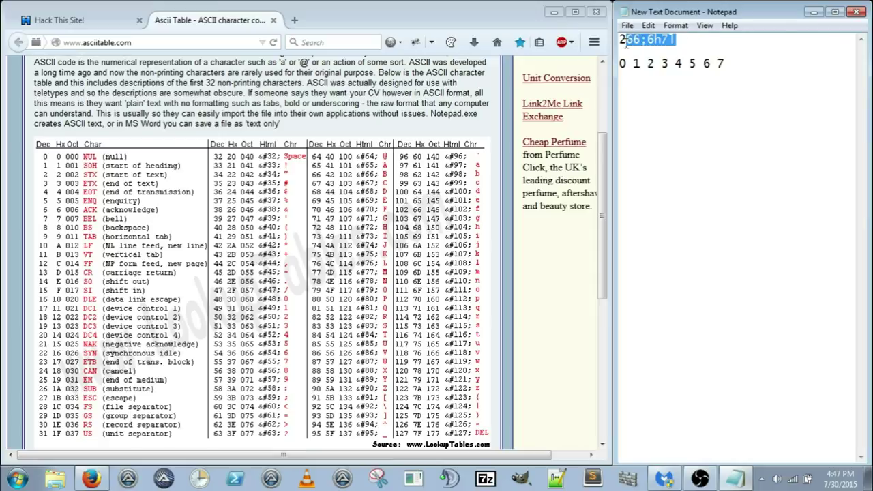
click(624, 72)
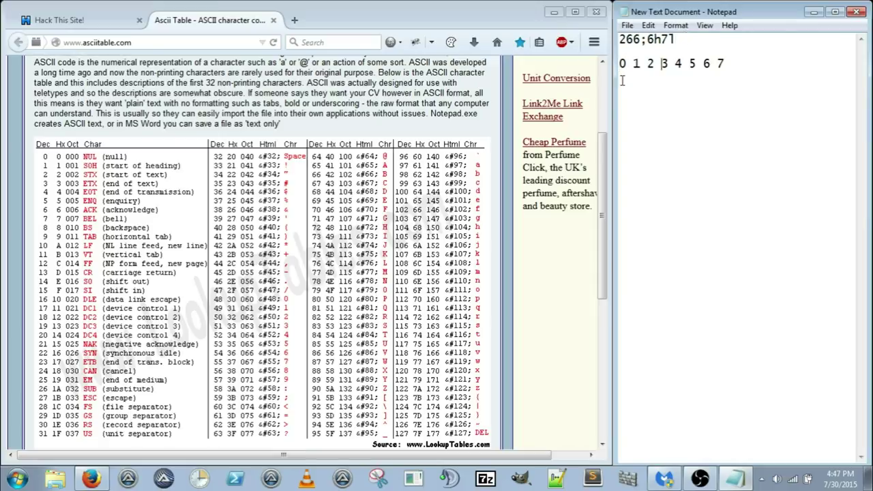
Step: Write 2 6 6 ; 6 h 7 under the positions and the decoded characters 2 5 4 8 2 c 1 e below
text(2 6 6 ; 6 h 7 l)
key(Return)
text(2 5 4)
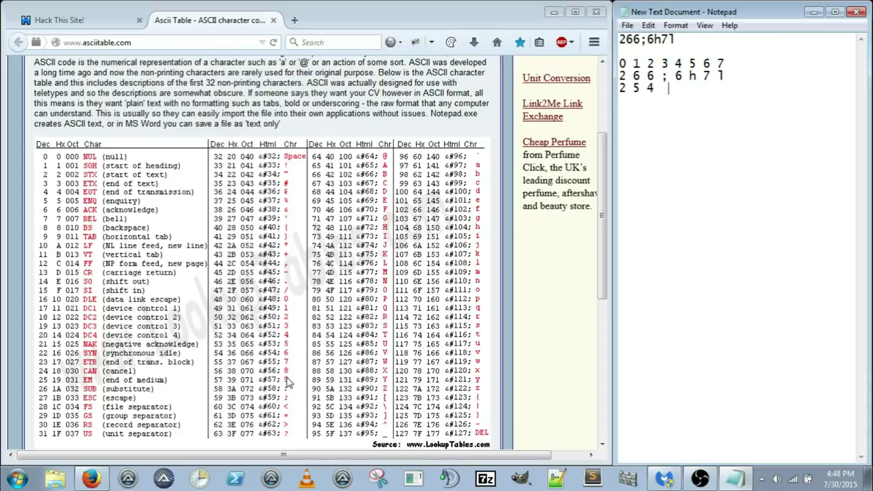
text(8)
text(2)
text(c 1)
text(e)
Step: Delete the spaces between the decoded characters to form 25482c1e
key(Left)
key(BackSpace)
key(Left)
key(BackSpace)
key(Left)
key(BackSpace)
key(Left)
key(BackSpace)
key(Left)
key(BackSpace)
key(Left)
key(BackSpace)
key(Left)
key(BackSpace)
key(Left)
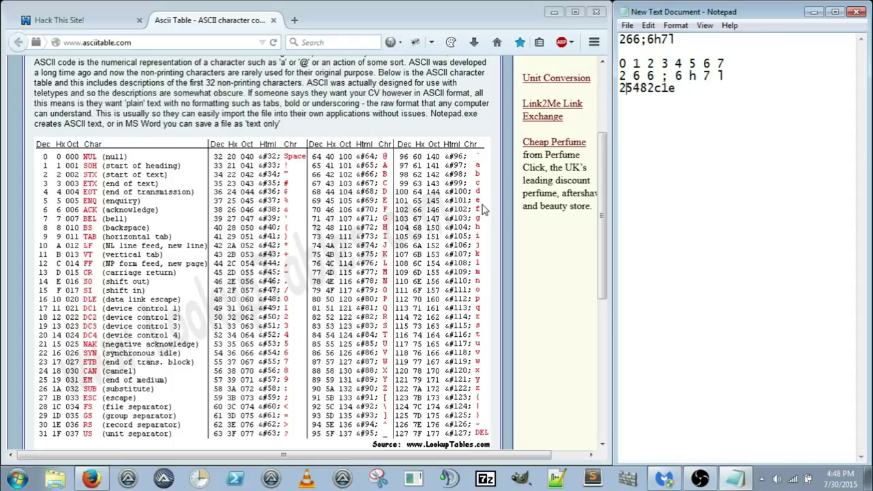
drag(676, 88, 619, 88)
right_click(621, 88)
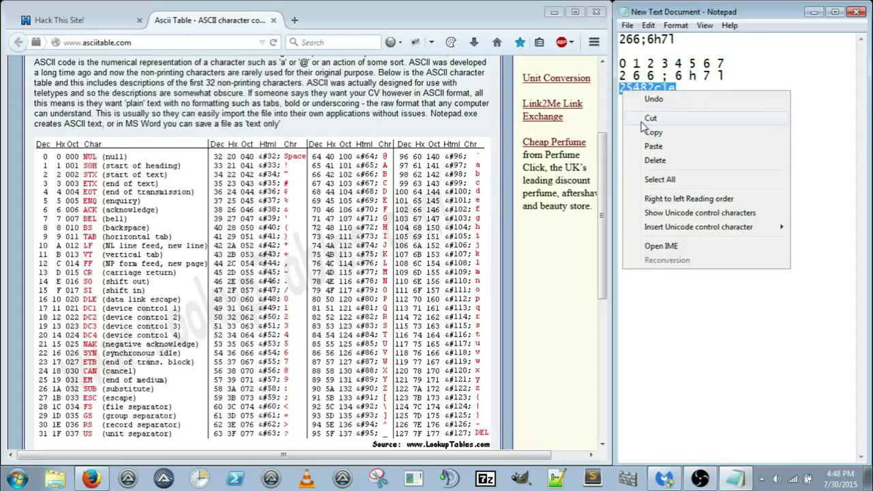
click(643, 123)
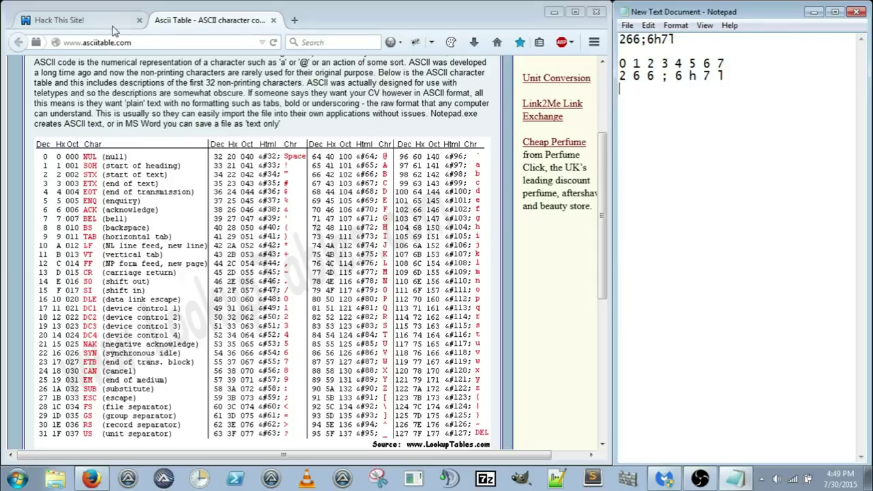
click(110, 25)
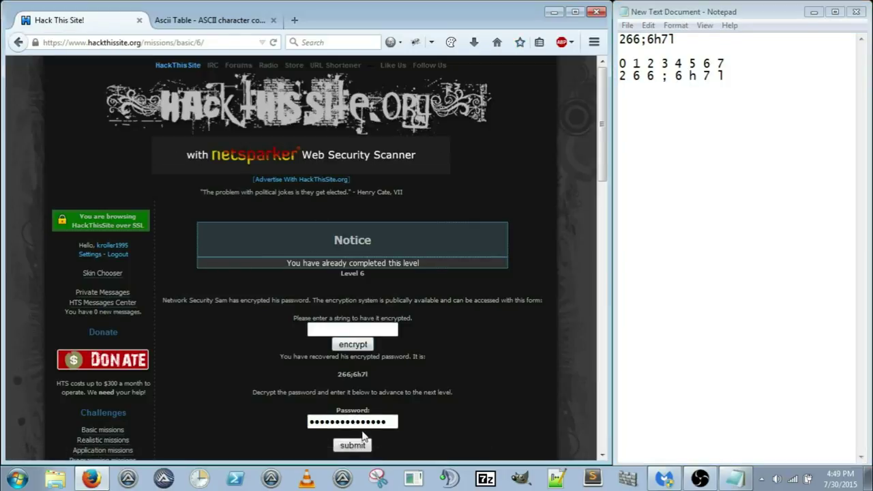
drag(387, 423, 249, 419)
text(25482c1e)
click(338, 445)
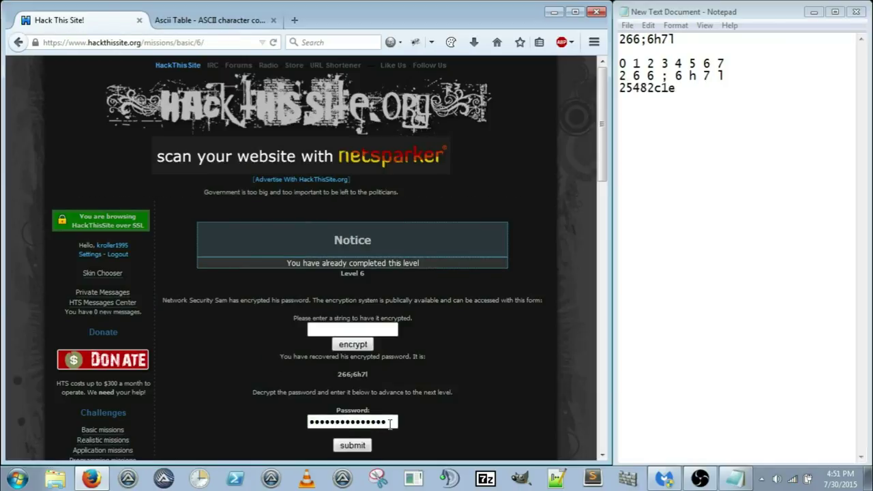
drag(388, 424, 244, 409)
key(ctrl+v)
click(362, 450)
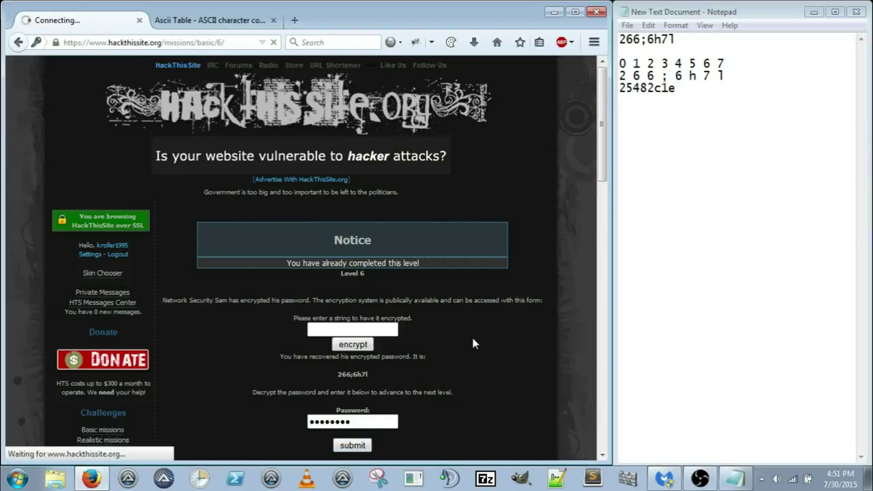